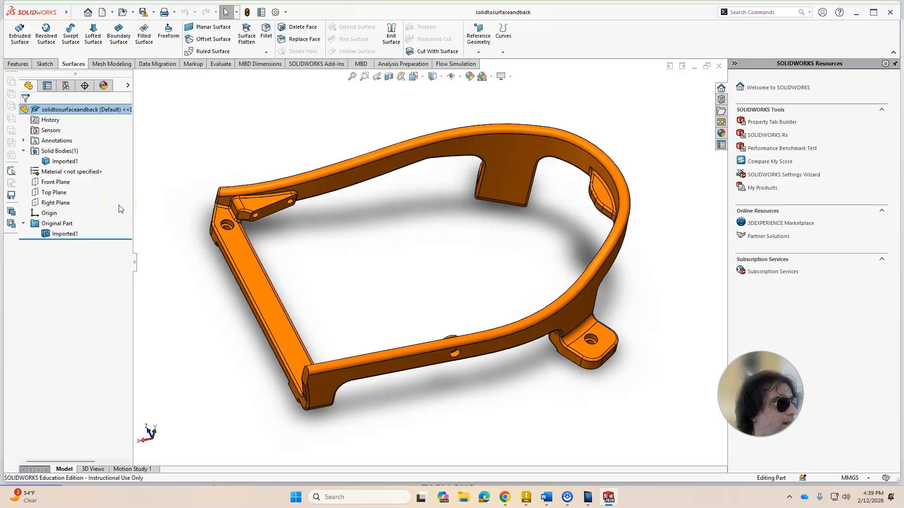
Step: Start Delete Face and select the three faces of the first counterbored hole in the side rail near the crossbar
{"action": "scroll", "coordinate": [270, 221], "scroll_direction": "down", "scroll_amount": 1}
{"action": "scroll", "coordinate": [269, 221], "scroll_direction": "up", "scroll_amount": 1}
{"action": "middle_click_drag", "start_coordinate": [269, 221], "coordinate": [398, 228]}
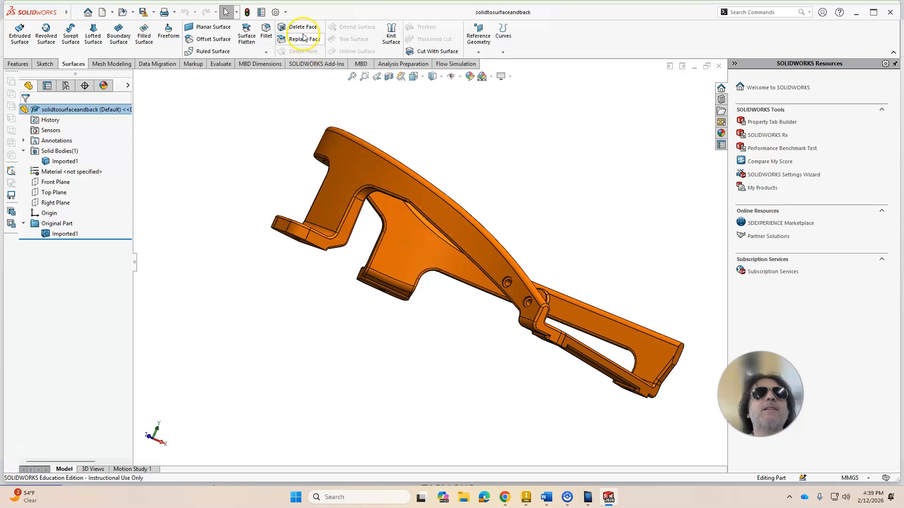
{"action": "mouse_move", "coordinate": [63, 16]}
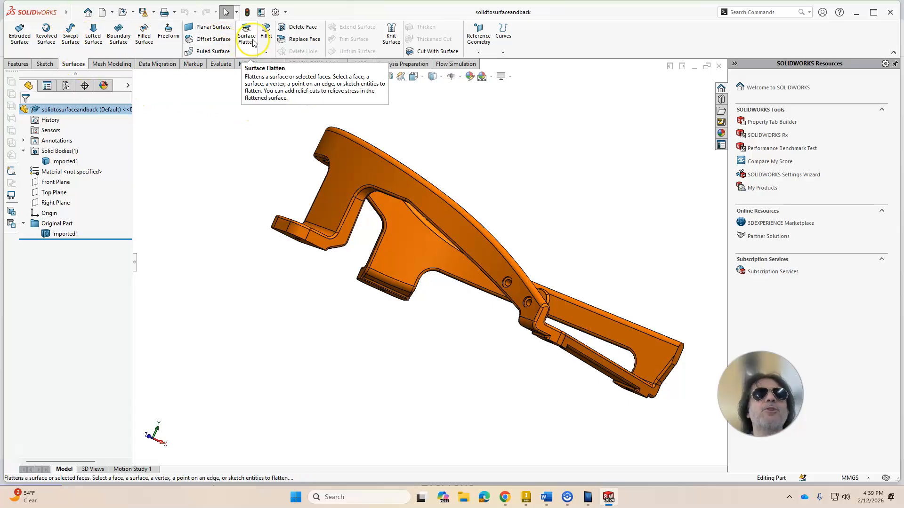
{"action": "left_click", "coordinate": [289, 33]}
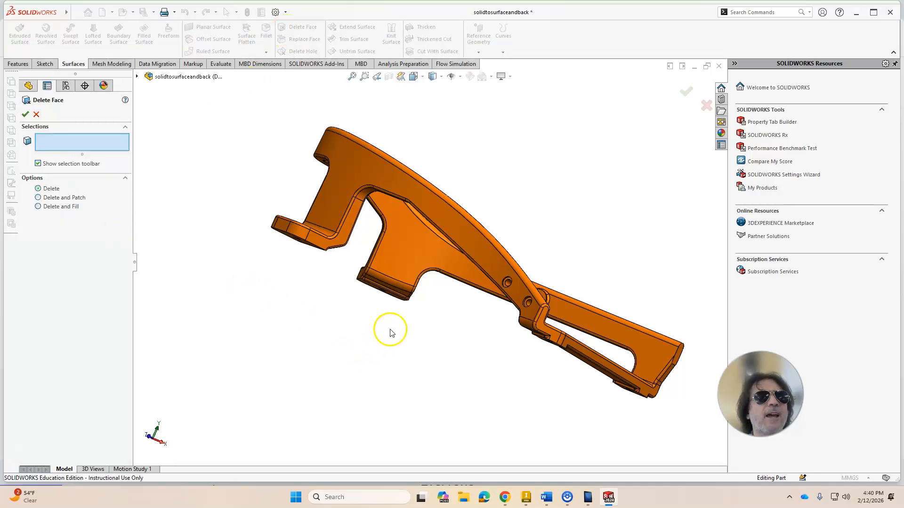
{"action": "scroll", "coordinate": [490, 288], "scroll_direction": "down", "scroll_amount": 5}
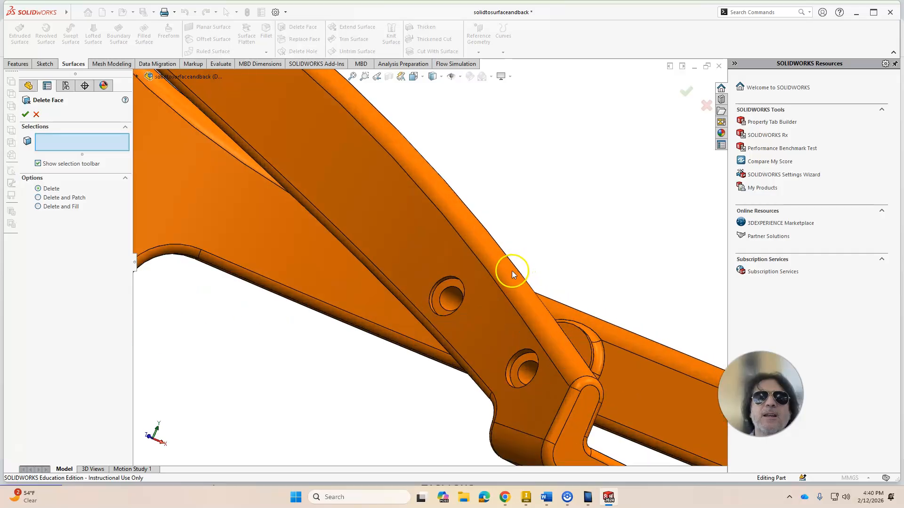
{"action": "scroll", "coordinate": [513, 271], "scroll_direction": "down", "scroll_amount": 1}
{"action": "middle_click_drag", "start_coordinate": [428, 307], "coordinate": [416, 301]}
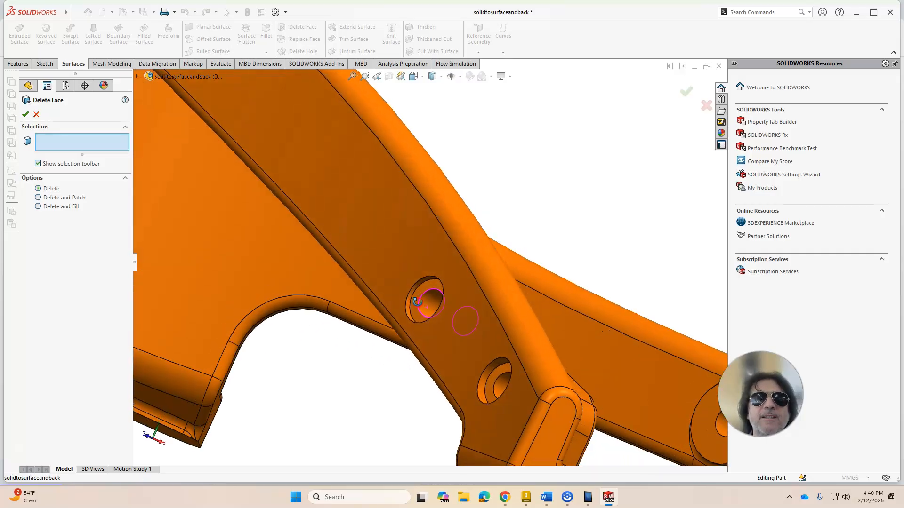
{"action": "scroll", "coordinate": [415, 303], "scroll_direction": "down", "scroll_amount": 3}
{"action": "left_click", "coordinate": [406, 300]}
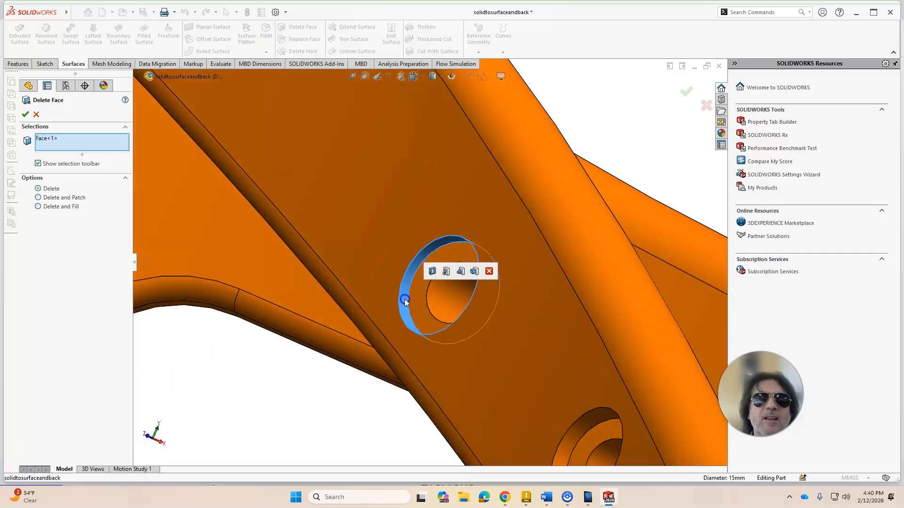
{"action": "left_click", "coordinate": [408, 301]}
{"action": "left_click", "coordinate": [441, 307]}
Step: Add the bore, shoulder and counterbore wall of the side rail's second counterbored hole to the Delete Face selection
{"action": "scroll", "coordinate": [441, 306], "scroll_direction": "up", "scroll_amount": 1}
{"action": "middle_click_drag", "start_coordinate": [441, 306], "coordinate": [332, 239]}
{"action": "left_click", "coordinate": [259, 326]}
{"action": "scroll", "coordinate": [261, 326], "scroll_direction": "up", "scroll_amount": 3}
{"action": "middle_click_drag", "start_coordinate": [261, 326], "coordinate": [426, 348]}
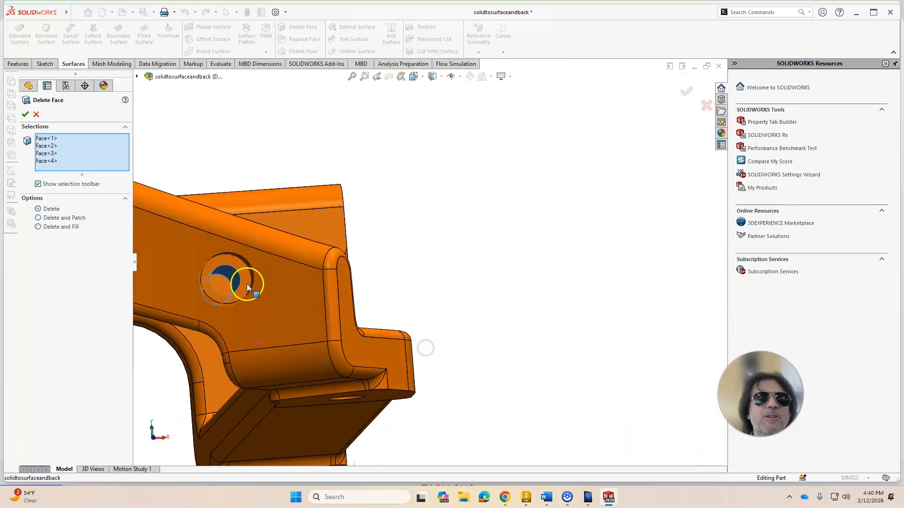
{"action": "left_click", "coordinate": [243, 281]}
{"action": "middle_click_drag", "start_coordinate": [238, 282], "coordinate": [230, 254]}
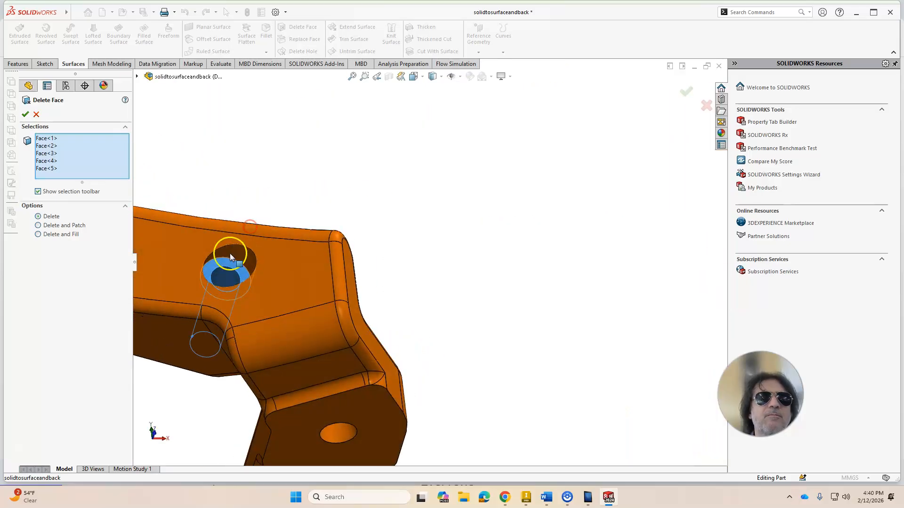
{"action": "left_click", "coordinate": [230, 253]}
Step: Add the three faces of the counterbored hole at the crossbar's adjacent corner to the Delete Face selection
{"action": "middle_click_drag", "start_coordinate": [355, 376], "coordinate": [391, 346]}
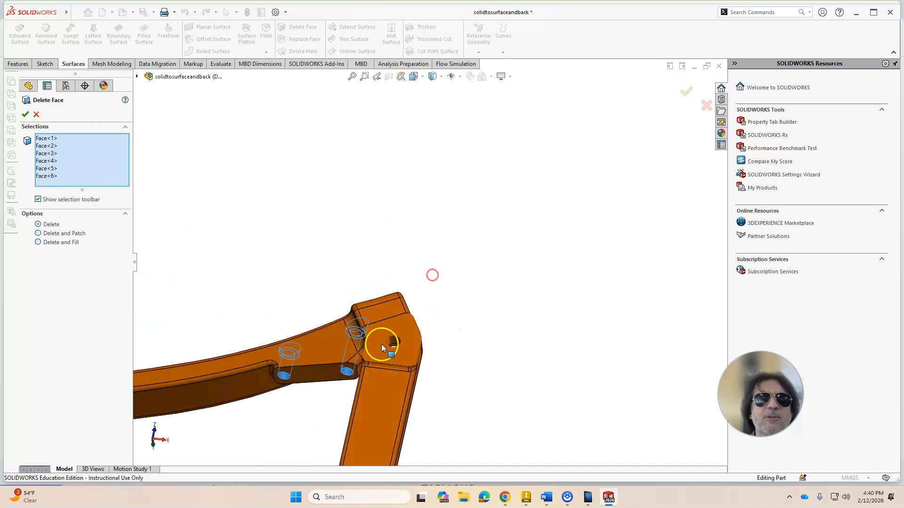
{"action": "scroll", "coordinate": [381, 344], "scroll_direction": "down", "scroll_amount": 3}
{"action": "left_click", "coordinate": [424, 307]}
{"action": "middle_click_drag", "start_coordinate": [546, 322], "coordinate": [362, 293]}
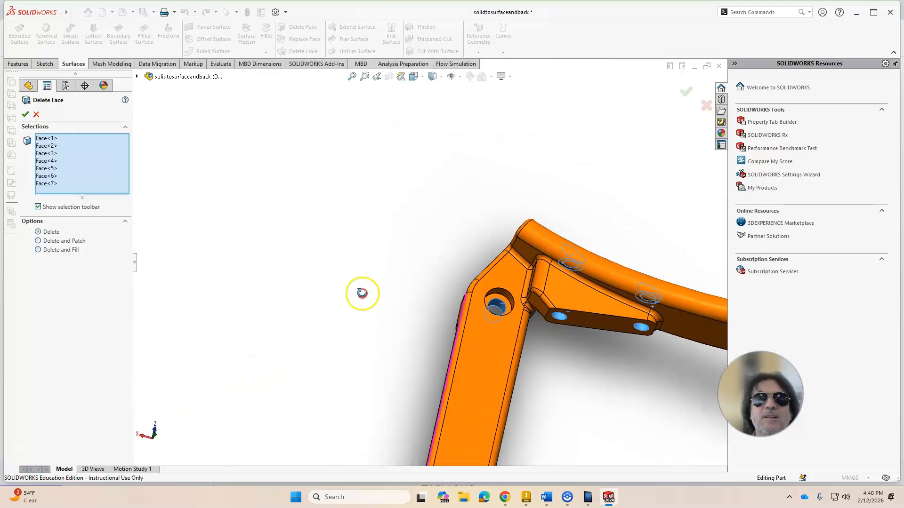
{"action": "scroll", "coordinate": [504, 308], "scroll_direction": "down", "scroll_amount": 3}
{"action": "left_click", "coordinate": [491, 288]}
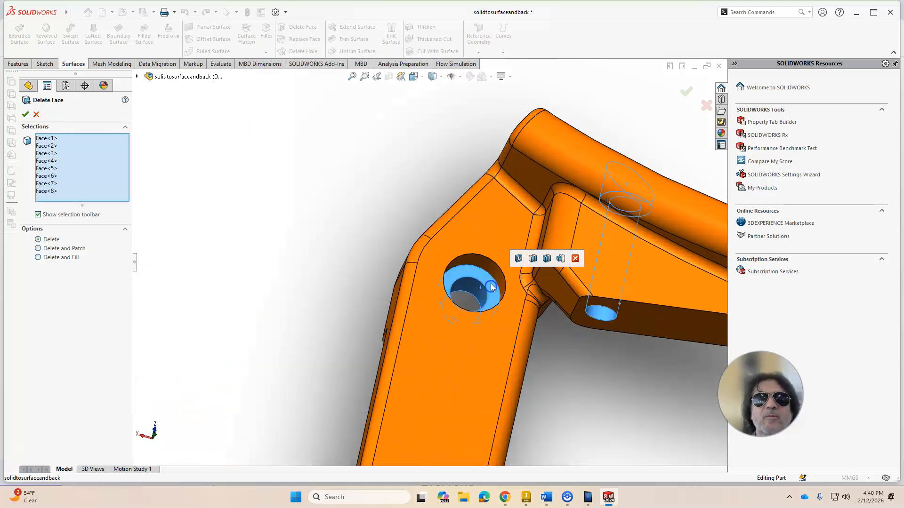
{"action": "left_click", "coordinate": [491, 267]}
Step: Add the three faces of the counterbored hole midway along the opposite side rail to the Delete Face selection
{"action": "scroll", "coordinate": [569, 371], "scroll_direction": "up", "scroll_amount": 10}
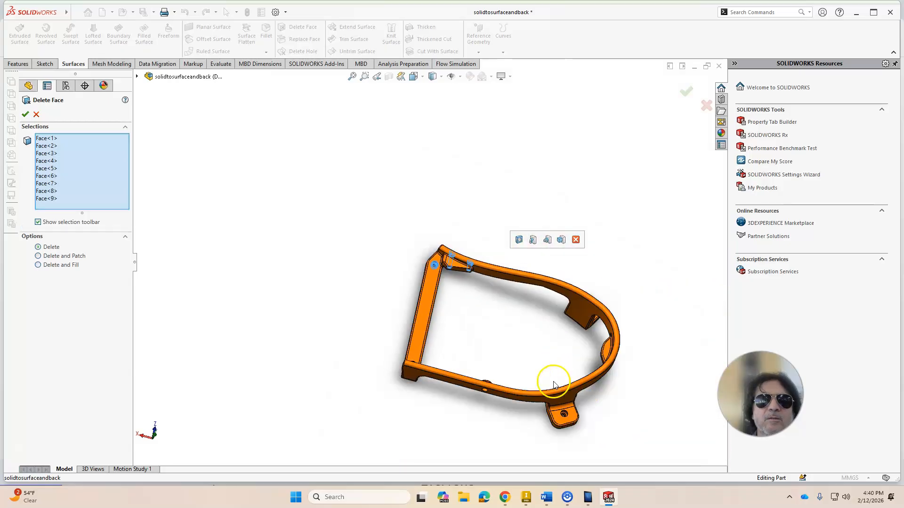
{"action": "middle_click_drag", "start_coordinate": [436, 362], "coordinate": [459, 365]}
{"action": "middle_click_drag", "start_coordinate": [506, 343], "coordinate": [515, 312]}
{"action": "scroll", "coordinate": [515, 311], "scroll_direction": "down", "scroll_amount": 6}
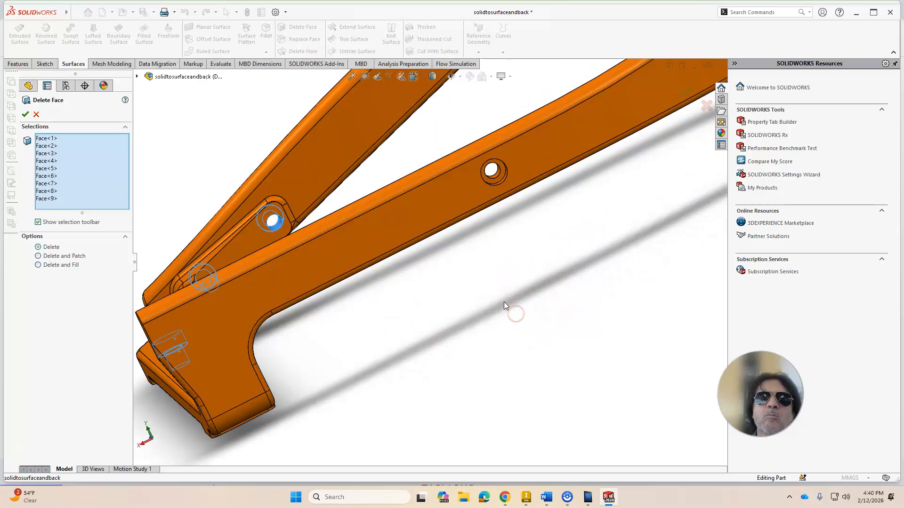
{"action": "scroll", "coordinate": [481, 215], "scroll_direction": "down", "scroll_amount": 5}
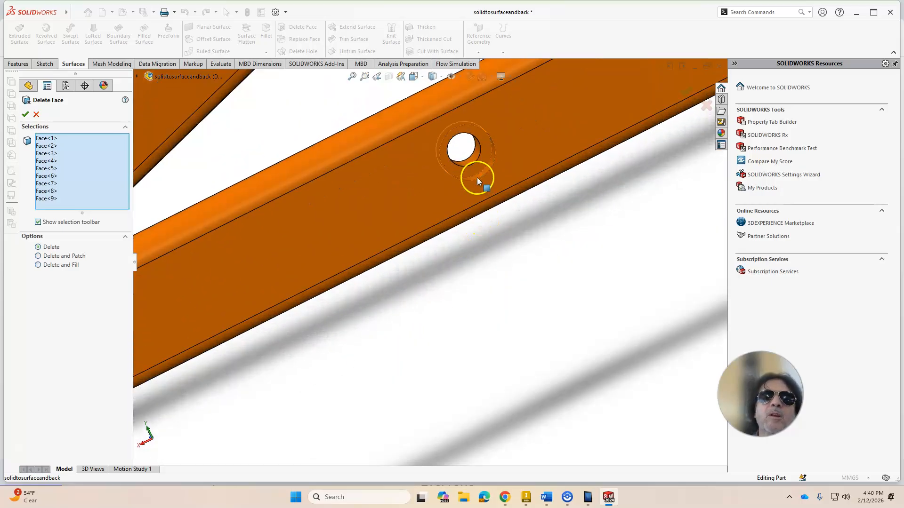
{"action": "left_click", "coordinate": [476, 177]}
{"action": "left_click", "coordinate": [475, 172]}
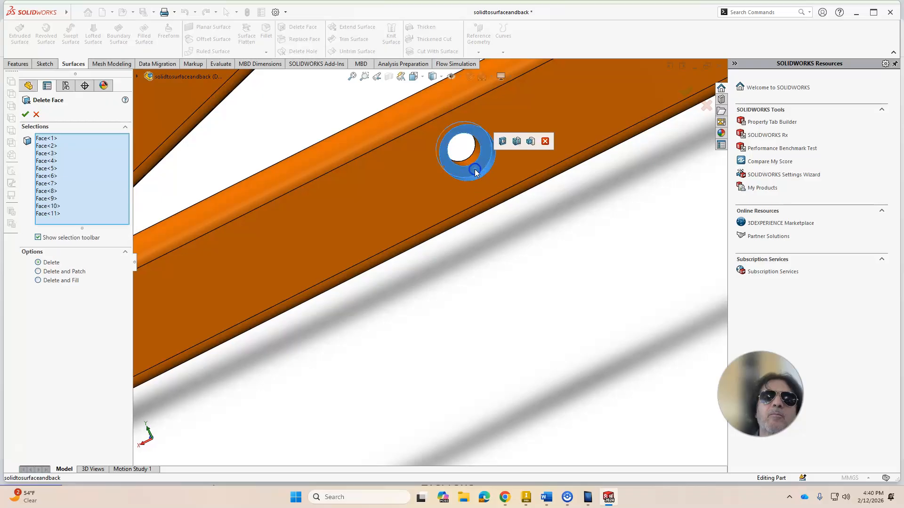
{"action": "left_click", "coordinate": [469, 165]}
Step: Add the flat face and surrounding rounded faces of the round boss on that rail's inner side to the Delete Face selection
{"action": "middle_click_drag", "start_coordinate": [485, 216], "coordinate": [617, 333]}
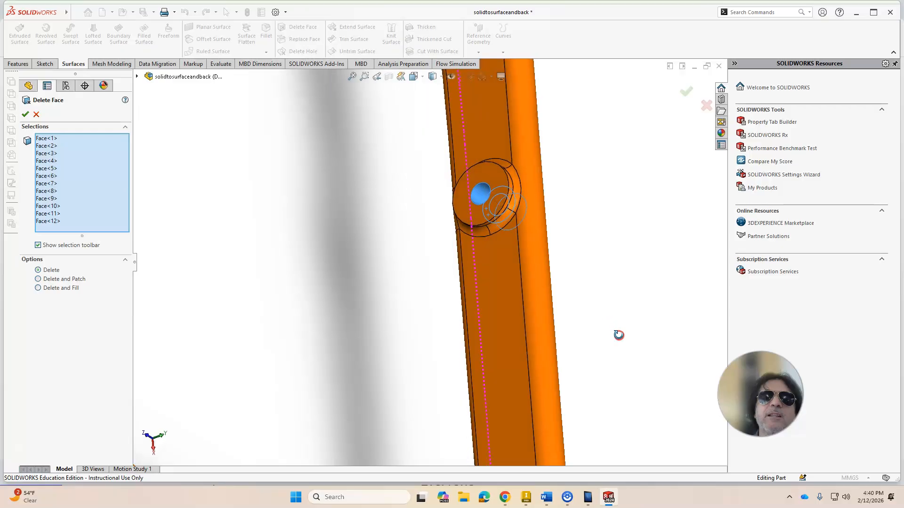
{"action": "scroll", "coordinate": [496, 248], "scroll_direction": "down", "scroll_amount": 4}
{"action": "left_click", "coordinate": [421, 215]}
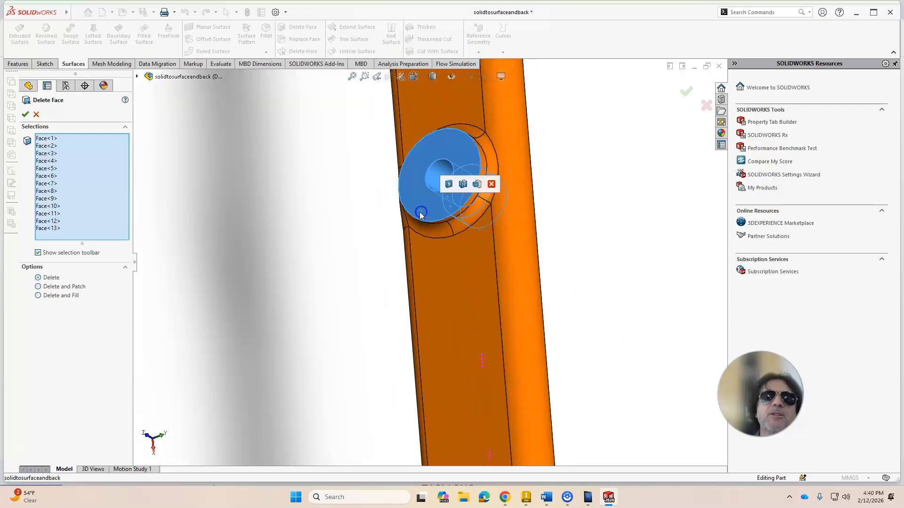
{"action": "left_click", "coordinate": [430, 226]}
{"action": "left_click", "coordinate": [469, 224]}
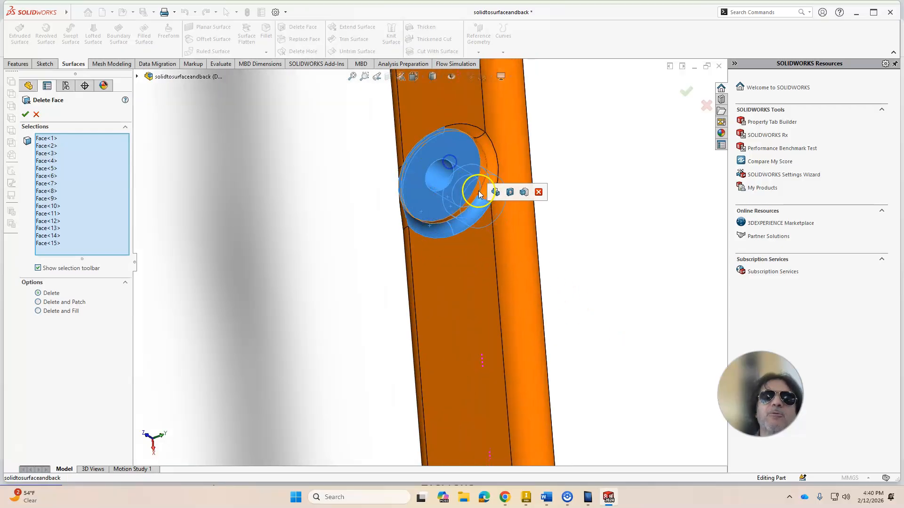
{"action": "left_click", "coordinate": [486, 177]}
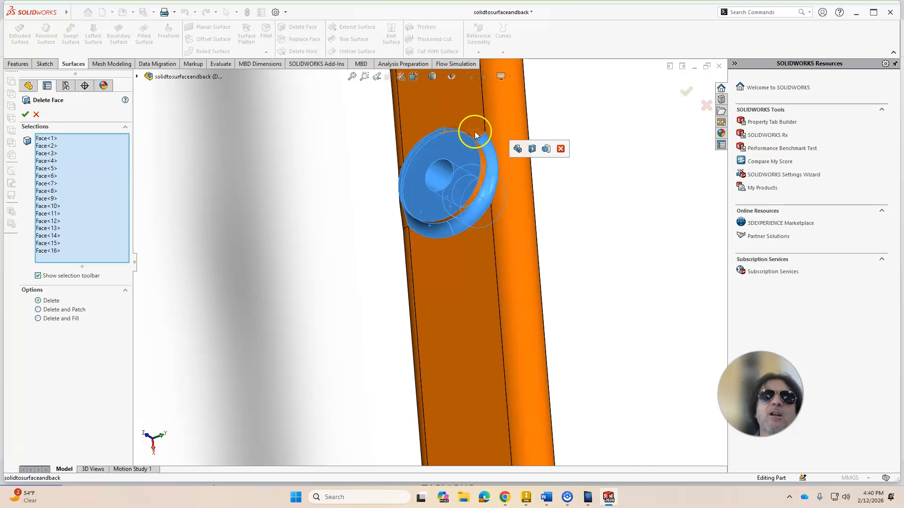
{"action": "left_click", "coordinate": [475, 131]}
{"action": "left_click", "coordinate": [485, 165]}
Step: Add the three faces of the first mounting tab's counterbored hole, including its through bore, to the Delete Face selection
{"action": "scroll", "coordinate": [470, 207], "scroll_direction": "up", "scroll_amount": 10}
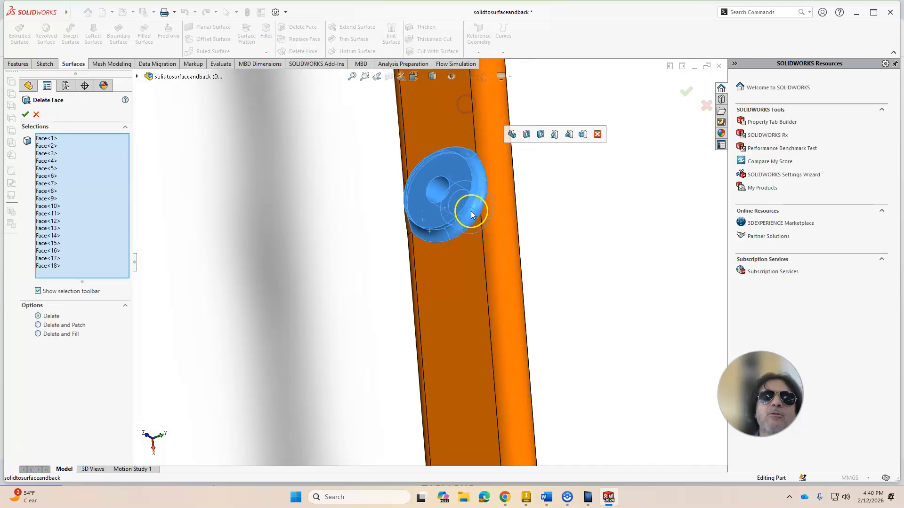
{"action": "scroll", "coordinate": [347, 121], "scroll_direction": "down", "scroll_amount": 2}
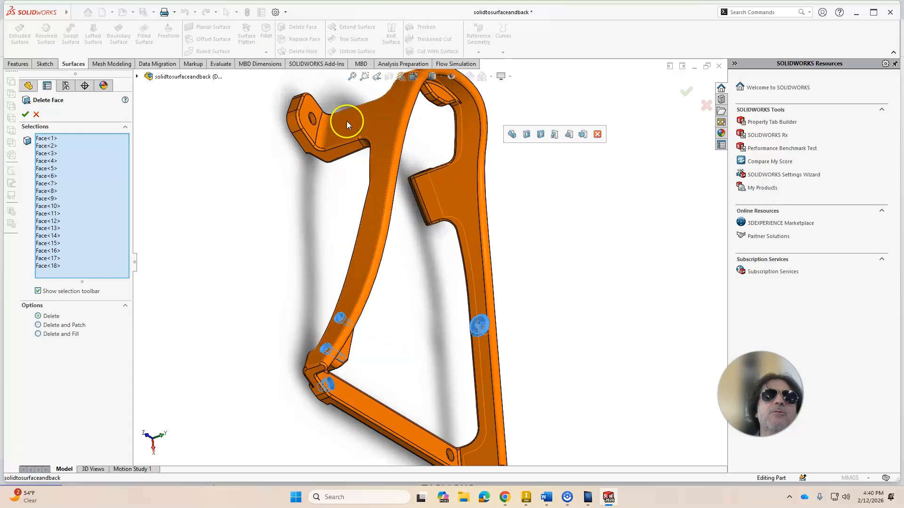
{"action": "scroll", "coordinate": [333, 149], "scroll_direction": "up", "scroll_amount": 3}
{"action": "scroll", "coordinate": [334, 153], "scroll_direction": "down", "scroll_amount": 3}
{"action": "scroll", "coordinate": [433, 208], "scroll_direction": "up", "scroll_amount": 1}
{"action": "scroll", "coordinate": [454, 270], "scroll_direction": "up", "scroll_amount": 1}
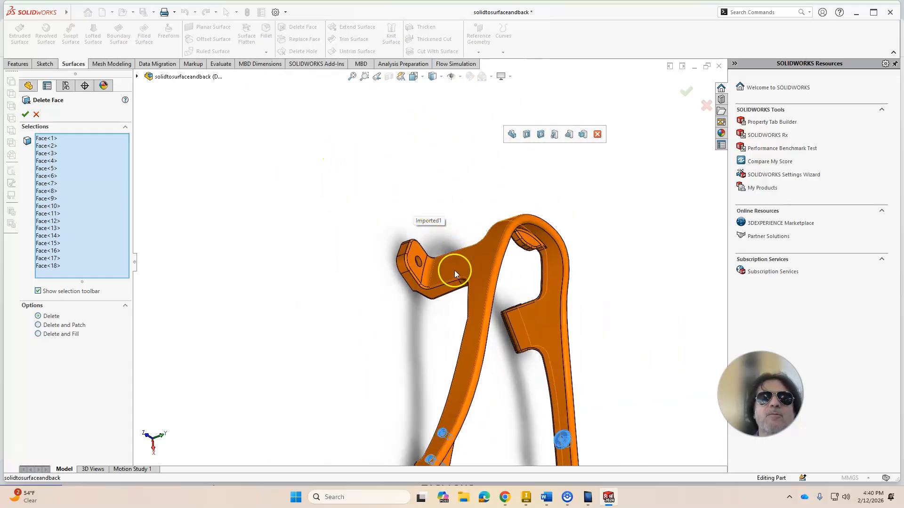
{"action": "scroll", "coordinate": [432, 240], "scroll_direction": "down", "scroll_amount": 3}
{"action": "scroll", "coordinate": [422, 221], "scroll_direction": "up", "scroll_amount": 3}
{"action": "middle_click_drag", "start_coordinate": [421, 221], "coordinate": [380, 208]}
{"action": "scroll", "coordinate": [403, 217], "scroll_direction": "down", "scroll_amount": 3}
{"action": "scroll", "coordinate": [417, 237], "scroll_direction": "down", "scroll_amount": 3}
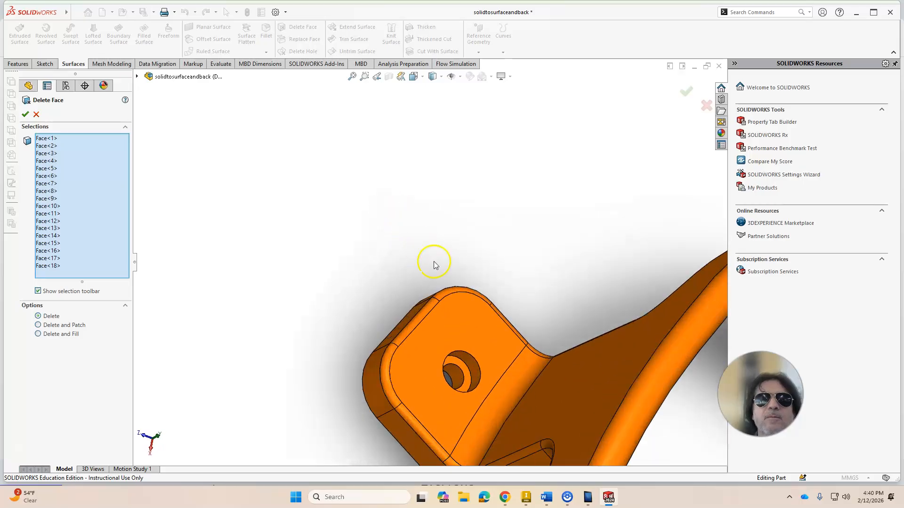
{"action": "left_click", "coordinate": [465, 360]}
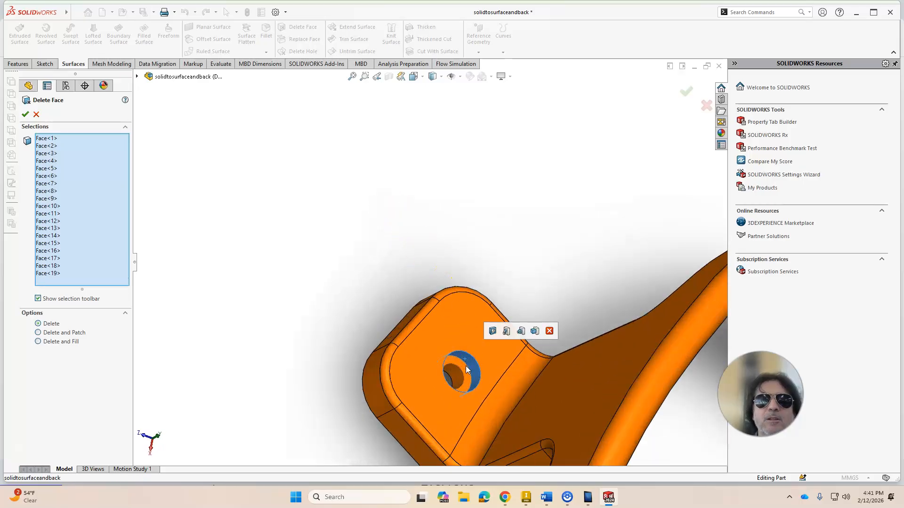
{"action": "left_click", "coordinate": [467, 370]}
{"action": "scroll", "coordinate": [468, 367], "scroll_direction": "up", "scroll_amount": 3}
{"action": "middle_click_drag", "start_coordinate": [468, 367], "coordinate": [607, 156]}
{"action": "scroll", "coordinate": [500, 238], "scroll_direction": "down", "scroll_amount": 5}
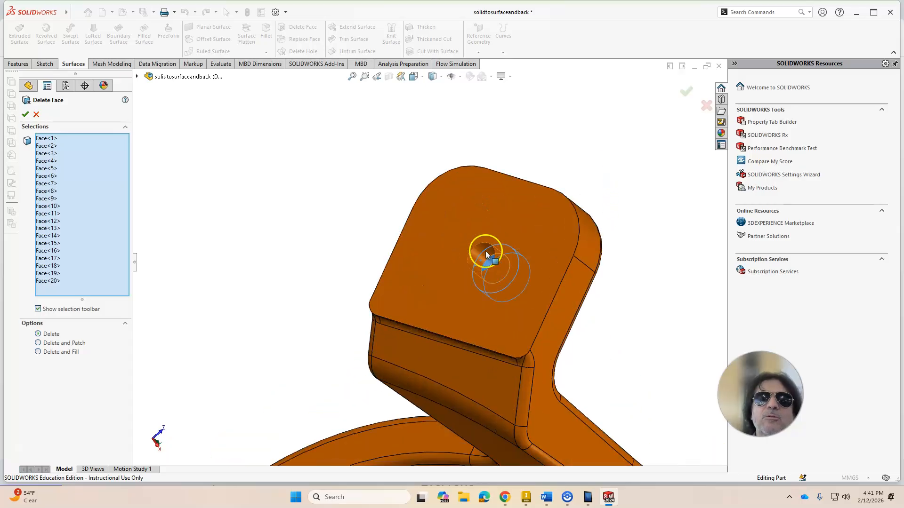
{"action": "left_click", "coordinate": [487, 255]}
Step: Add the bore, shoulder and counterbore wall of the other mounting tab's hole to the Delete Face selection
{"action": "scroll", "coordinate": [476, 253], "scroll_direction": "up", "scroll_amount": 6}
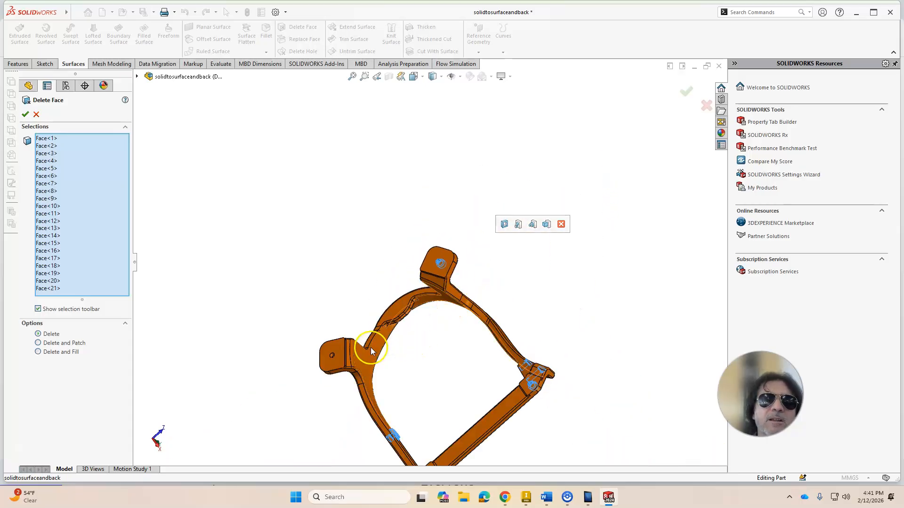
{"action": "scroll", "coordinate": [371, 347], "scroll_direction": "down", "scroll_amount": 5}
{"action": "left_click", "coordinate": [295, 335]}
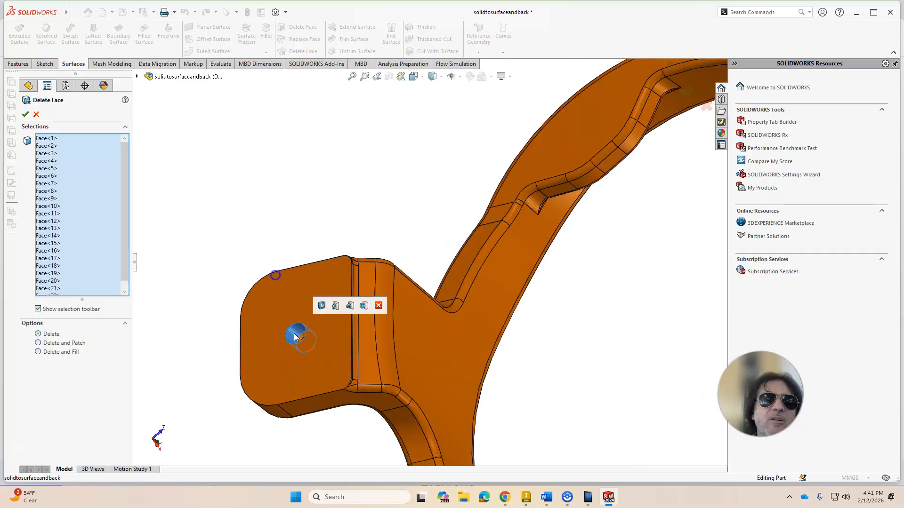
{"action": "scroll", "coordinate": [295, 337], "scroll_direction": "up", "scroll_amount": 7}
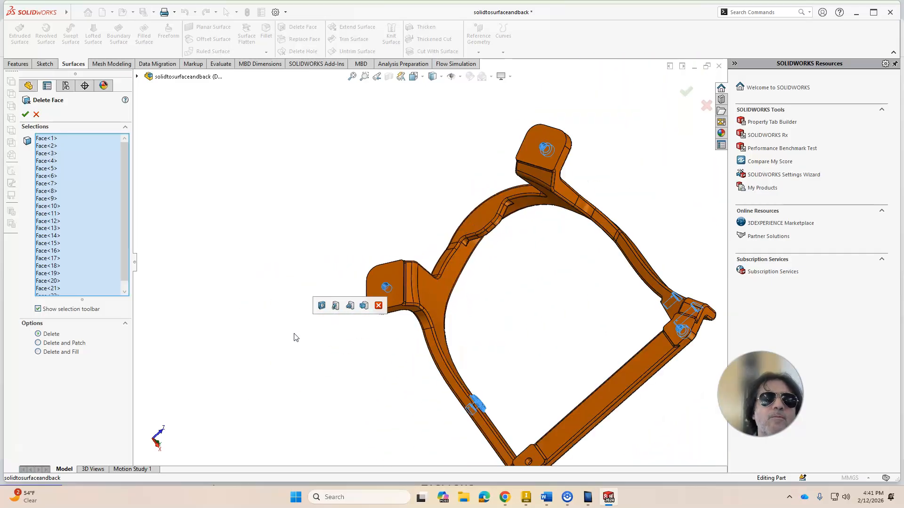
{"action": "middle_click_drag", "start_coordinate": [400, 343], "coordinate": [236, 340]}
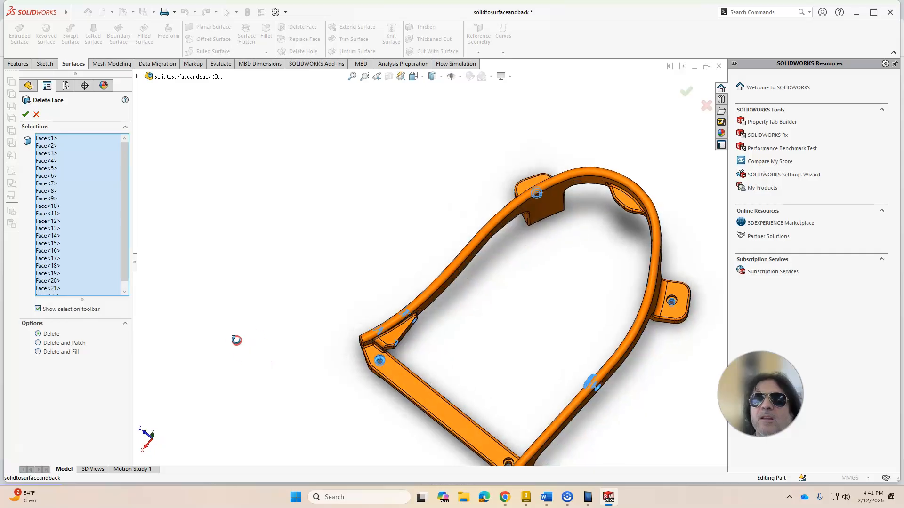
{"action": "scroll", "coordinate": [632, 298], "scroll_direction": "down", "scroll_amount": 6}
{"action": "middle_click_drag", "start_coordinate": [632, 299], "coordinate": [659, 267]}
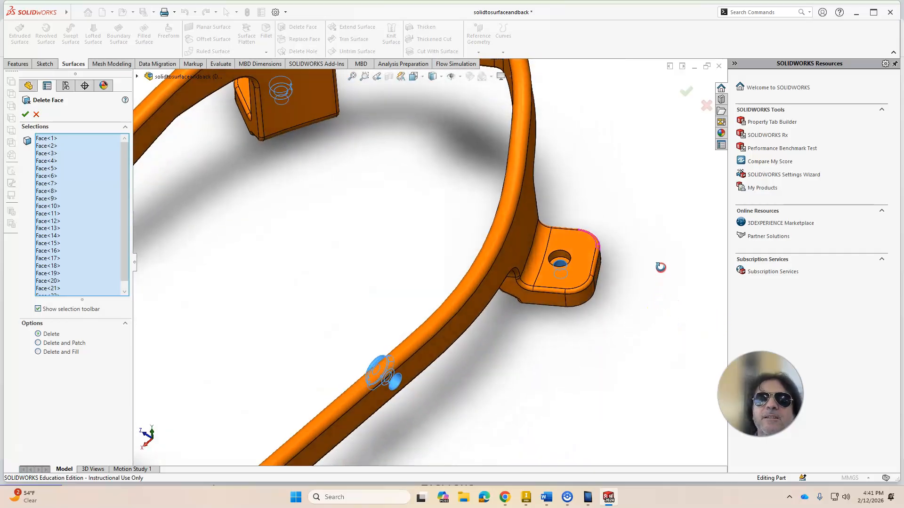
{"action": "scroll", "coordinate": [558, 266], "scroll_direction": "down", "scroll_amount": 4}
{"action": "left_click", "coordinate": [524, 270]}
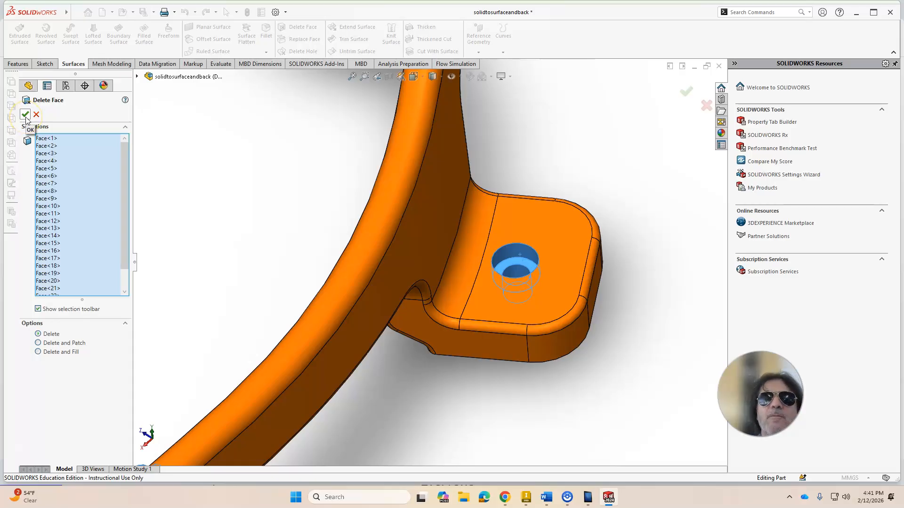
Step: Remove the selected hole and boss faces using the Delete and Patch option, and review the whole frame
{"action": "left_click", "coordinate": [38, 335]}
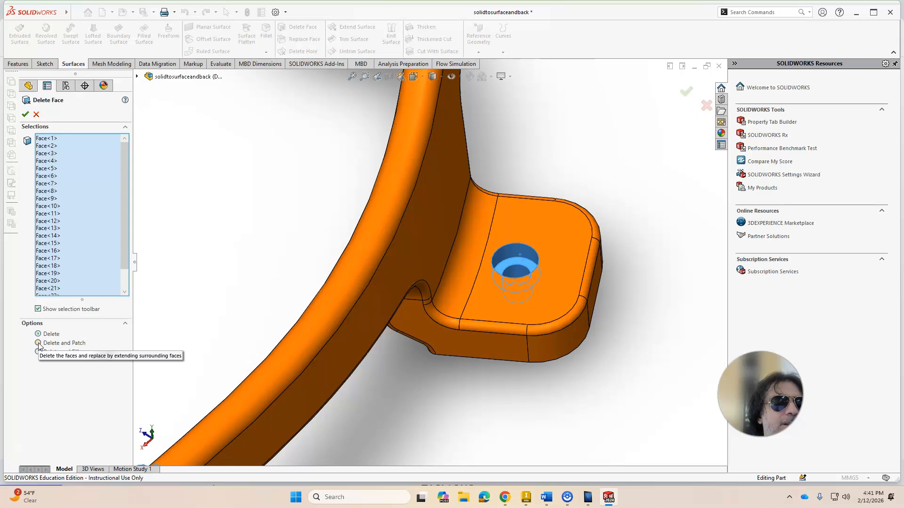
{"action": "left_click", "coordinate": [38, 344]}
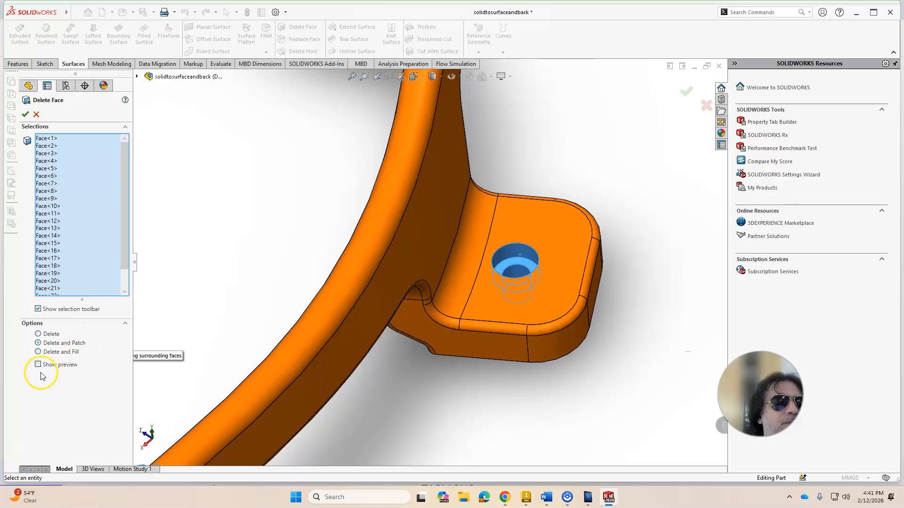
{"action": "left_click", "coordinate": [25, 115]}
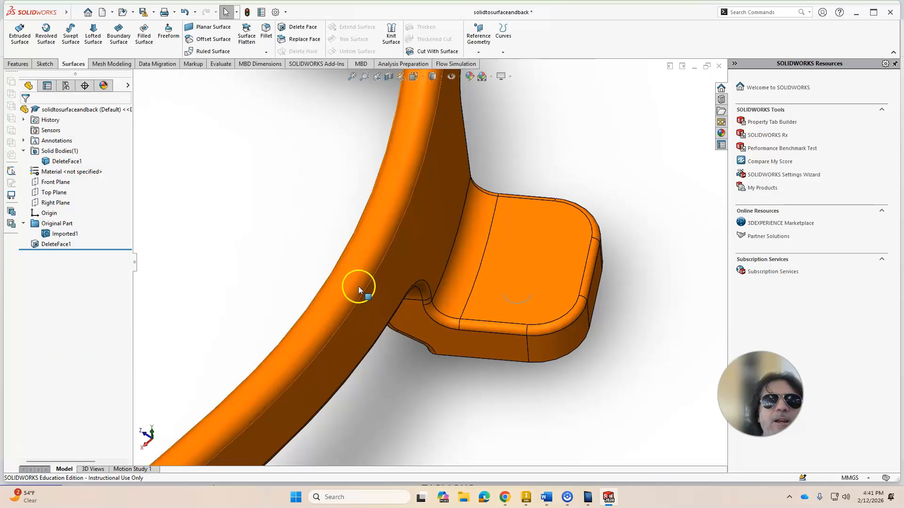
{"action": "scroll", "coordinate": [359, 289], "scroll_direction": "up", "scroll_amount": 3}
{"action": "scroll", "coordinate": [359, 289], "scroll_direction": "up", "scroll_amount": 5}
{"action": "middle_click_drag", "start_coordinate": [333, 256], "coordinate": [372, 278]}
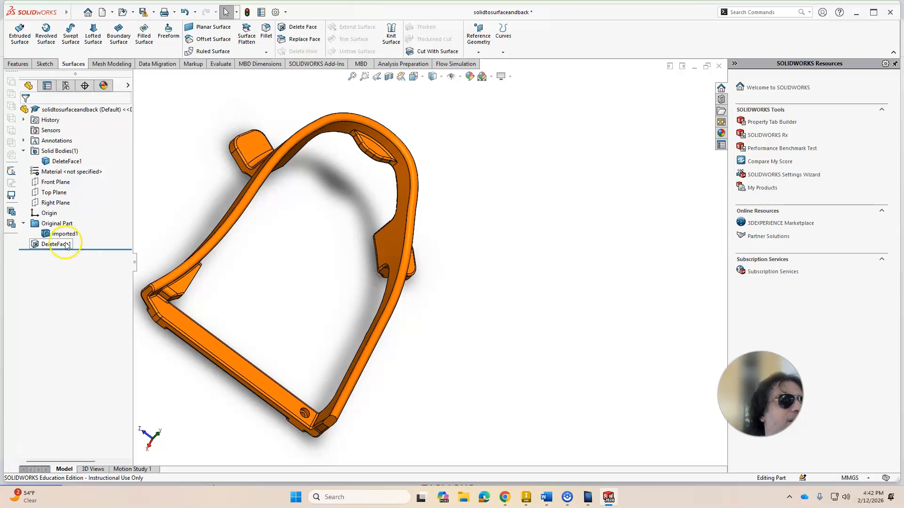
Step: Edit the Delete Face feature to add the faces of the remaining counterbored hole at the crossbar's end opposite the gusset
{"action": "scroll", "coordinate": [232, 295], "scroll_direction": "down", "scroll_amount": 2}
{"action": "middle_click_drag", "start_coordinate": [222, 295], "coordinate": [204, 321]}
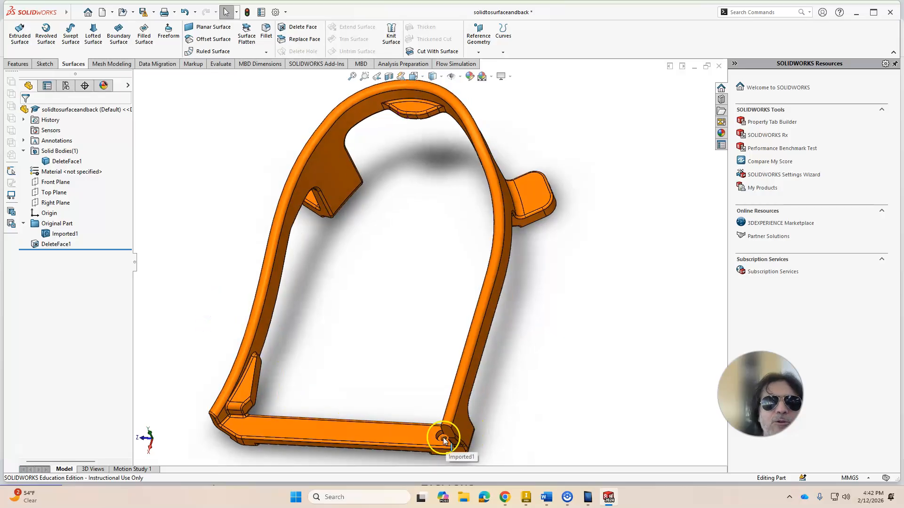
{"action": "right_click", "coordinate": [56, 245]}
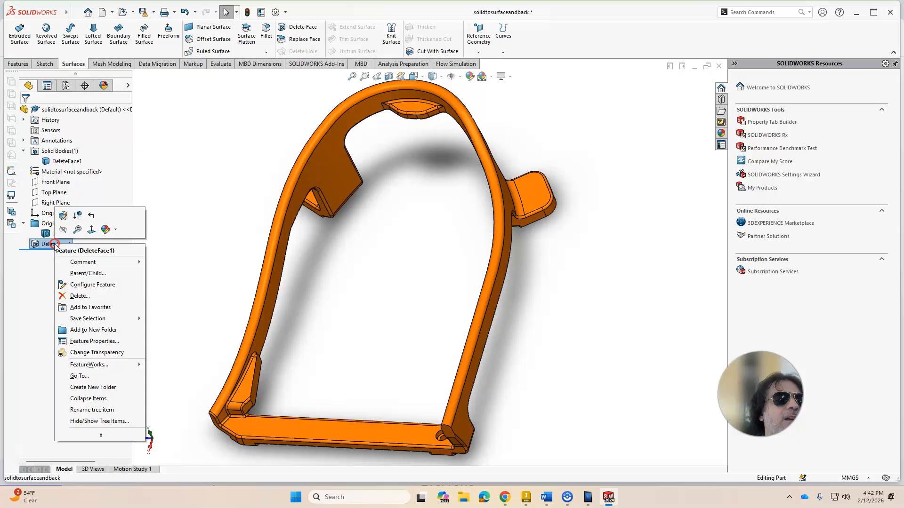
{"action": "left_click", "coordinate": [63, 221]}
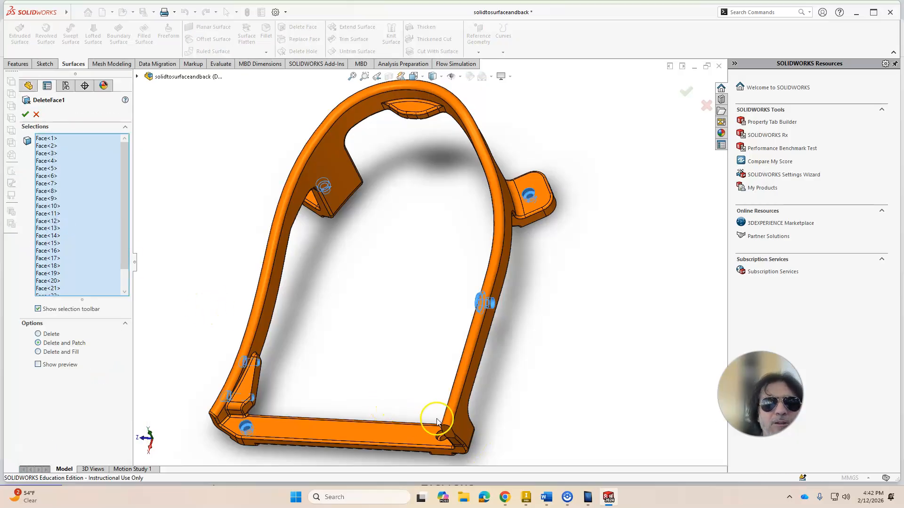
{"action": "scroll", "coordinate": [437, 419], "scroll_direction": "down", "scroll_amount": 5}
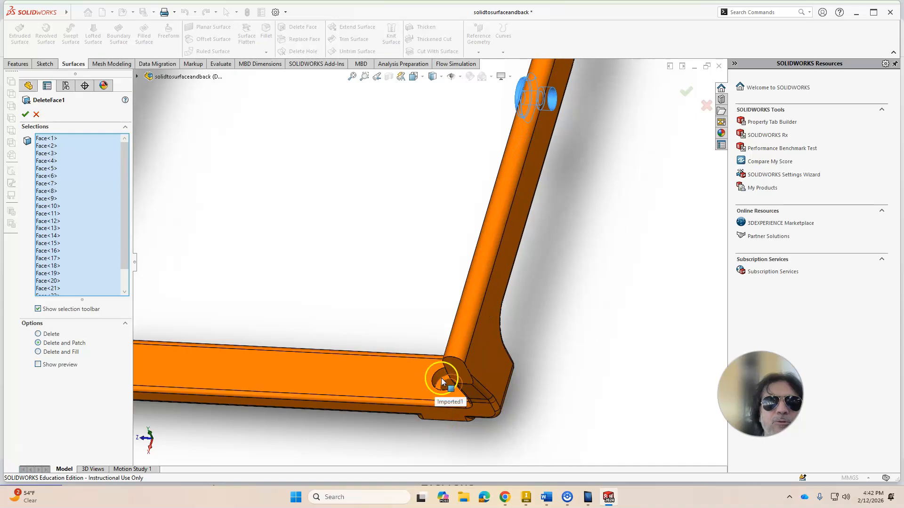
{"action": "left_click", "coordinate": [438, 381]}
{"action": "middle_click_drag", "start_coordinate": [442, 385], "coordinate": [424, 323]}
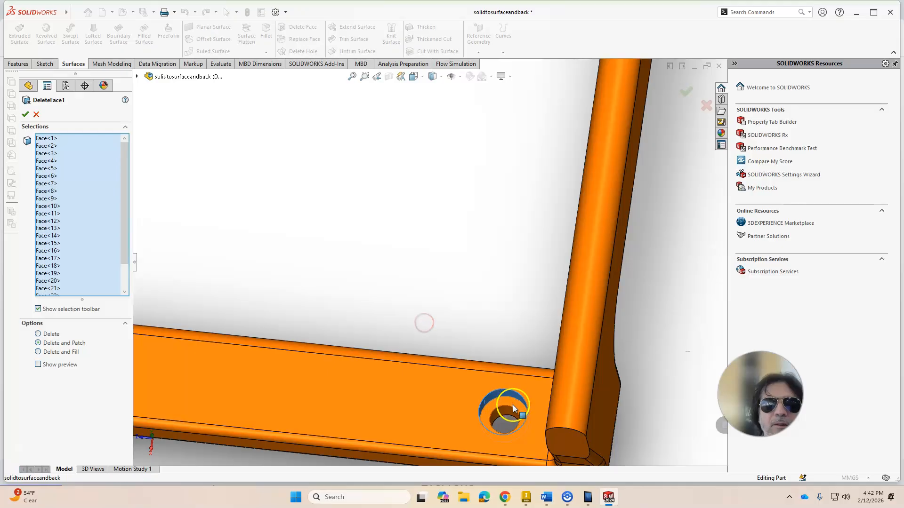
{"action": "left_click", "coordinate": [513, 405]}
{"action": "middle_click_drag", "start_coordinate": [487, 351], "coordinate": [406, 274]}
{"action": "left_click", "coordinate": [25, 115]}
{"action": "middle_click_drag", "start_coordinate": [260, 204], "coordinate": [288, 234]}
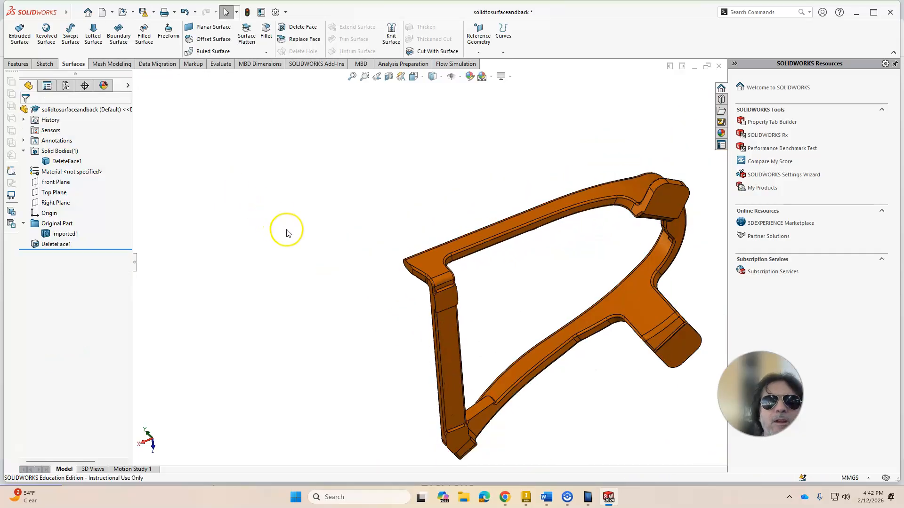
{"action": "middle_click_drag", "start_coordinate": [516, 326], "coordinate": [619, 363]}
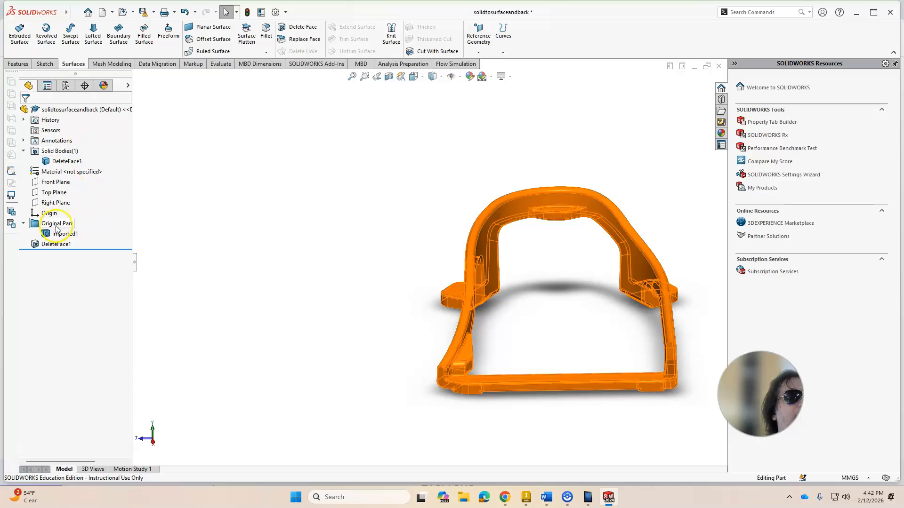
Step: Switch the Delete Face feature from Delete and Patch to plain Delete, and expand the list of surface bodies
{"action": "right_click", "coordinate": [47, 244]}
{"action": "left_click", "coordinate": [57, 213]}
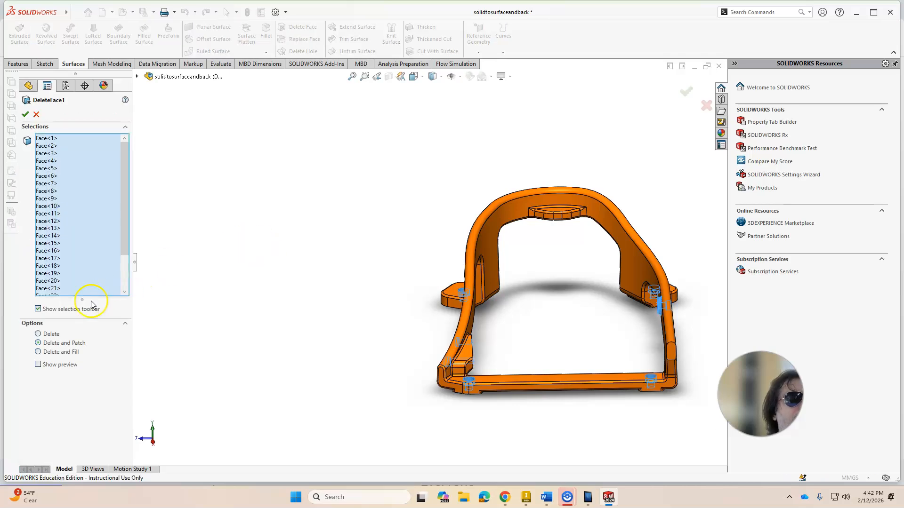
{"action": "left_click", "coordinate": [38, 334]}
{"action": "left_click", "coordinate": [25, 115]}
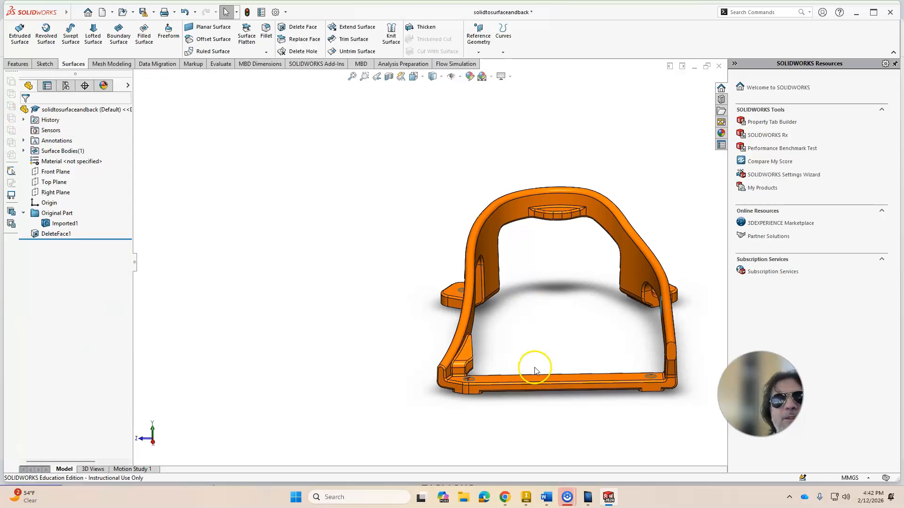
{"action": "left_click", "coordinate": [23, 151]}
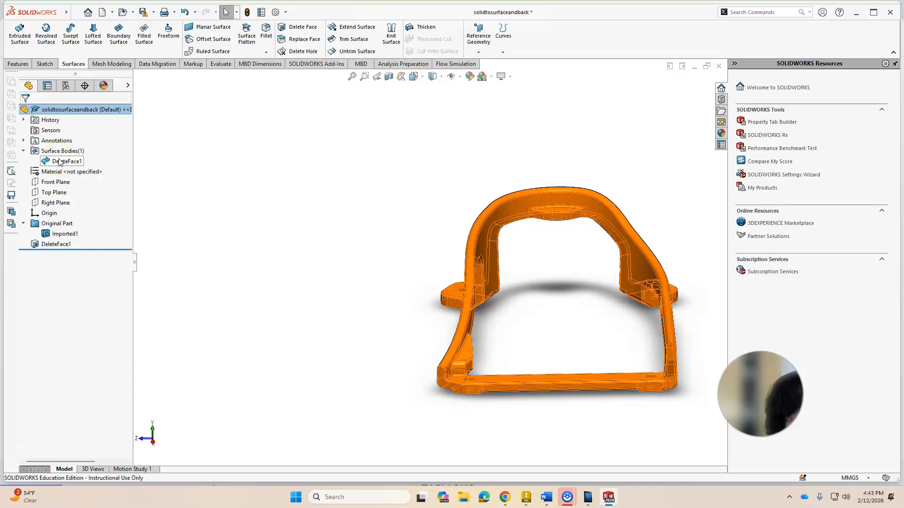
Step: Cover the circular opening on the crossbar's face beside the gusset with a Fill Surface using Contact at its edge
{"action": "scroll", "coordinate": [476, 380], "scroll_direction": "down", "scroll_amount": 5}
{"action": "scroll", "coordinate": [501, 328], "scroll_direction": "up", "scroll_amount": 10}
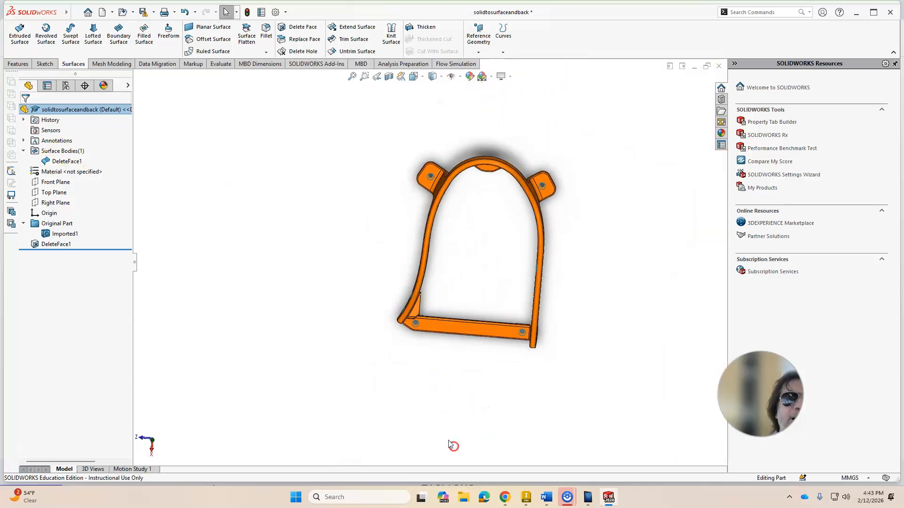
{"action": "scroll", "coordinate": [450, 445], "scroll_direction": "down", "scroll_amount": 10}
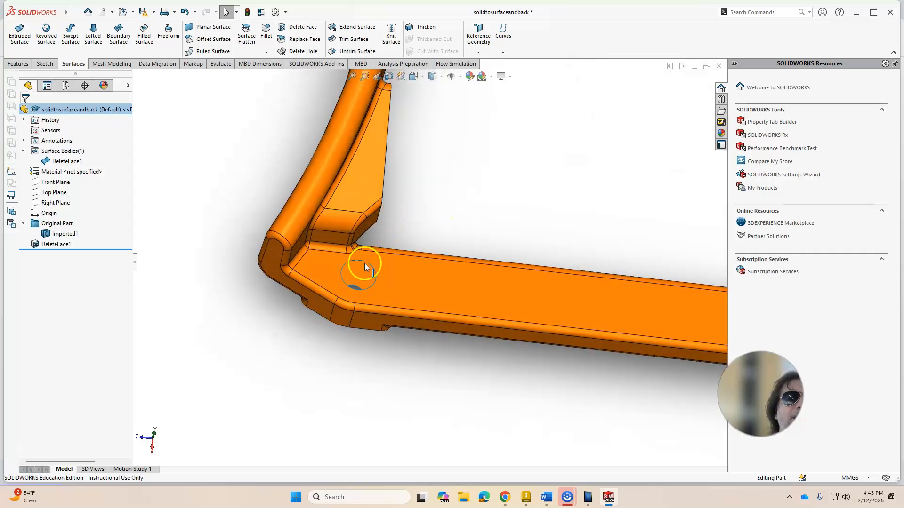
{"action": "left_click", "coordinate": [343, 285]}
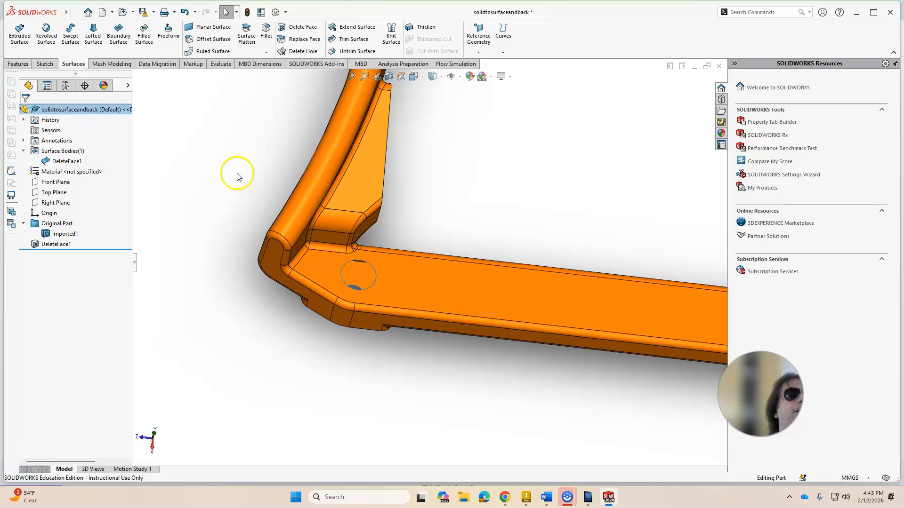
{"action": "left_click", "coordinate": [144, 38]}
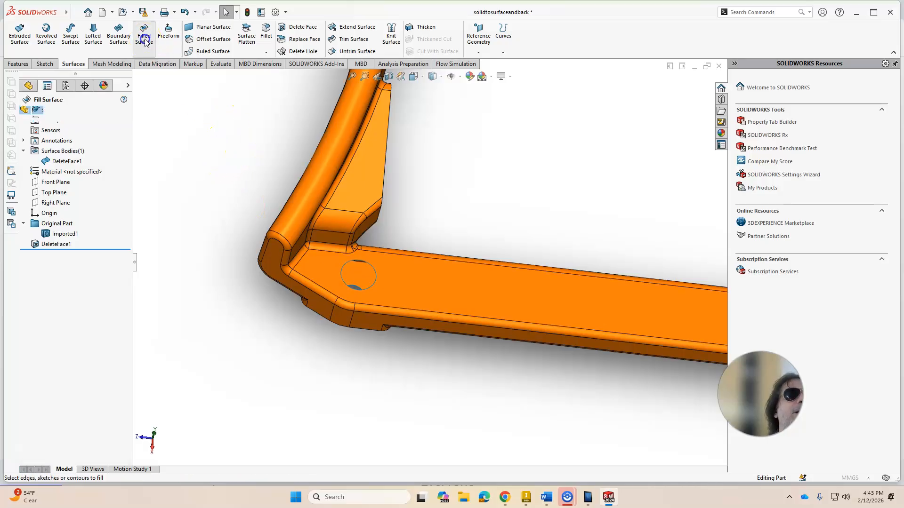
{"action": "left_click", "coordinate": [348, 261]}
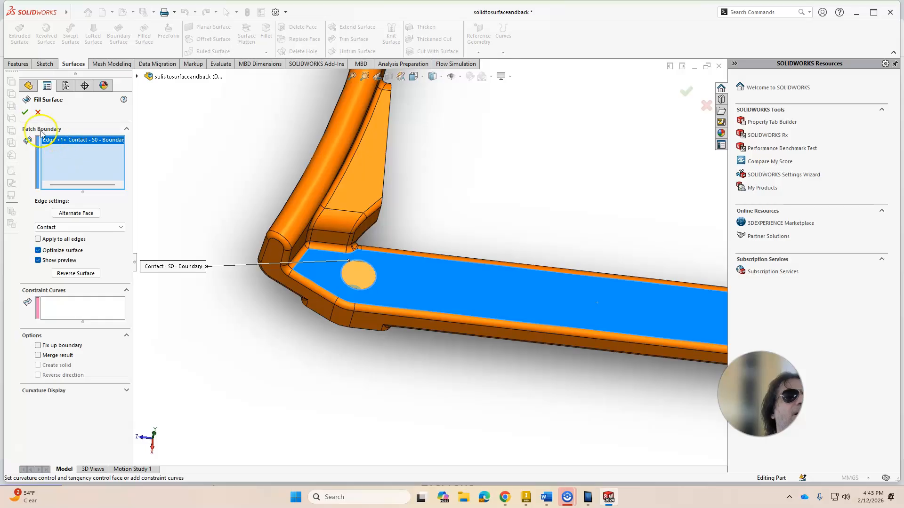
{"action": "left_click", "coordinate": [25, 112]}
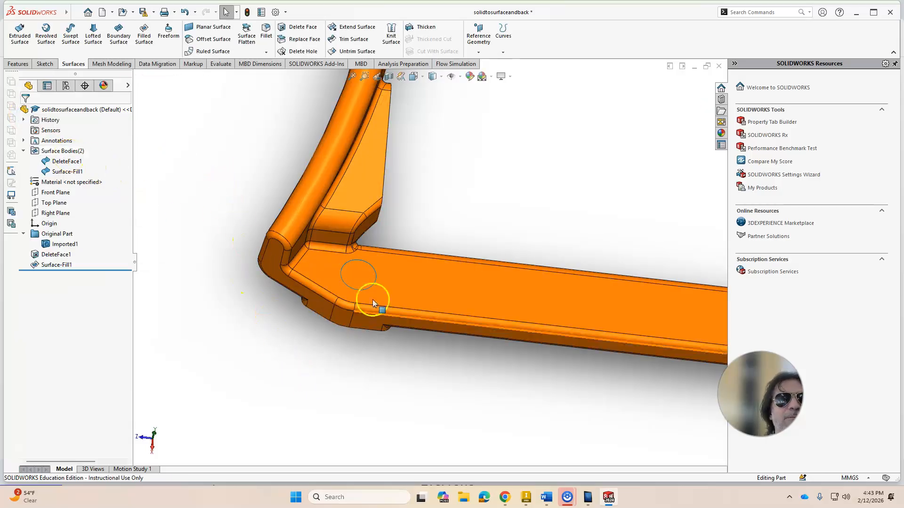
Step: Examine the open holes across the frame's underside and rails, and review the Delete Face feature's selected faces and Delete option
{"action": "scroll", "coordinate": [466, 352], "scroll_direction": "up", "scroll_amount": 5}
{"action": "scroll", "coordinate": [632, 301], "scroll_direction": "down", "scroll_amount": 2}
{"action": "middle_click_drag", "start_coordinate": [633, 299], "coordinate": [602, 141]}
{"action": "scroll", "coordinate": [402, 403], "scroll_direction": "up", "scroll_amount": 3}
{"action": "middle_click_drag", "start_coordinate": [384, 424], "coordinate": [377, 288]}
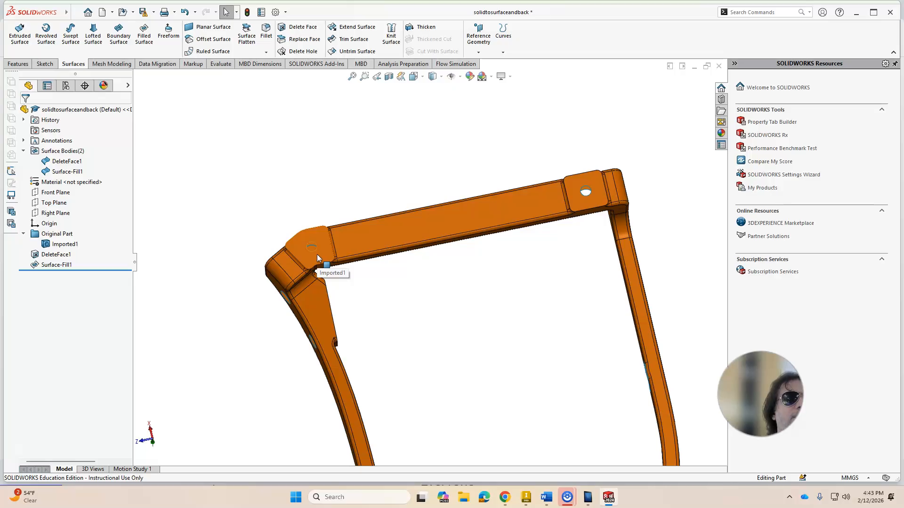
{"action": "right_click", "coordinate": [71, 259]}
{"action": "left_click", "coordinate": [66, 236]}
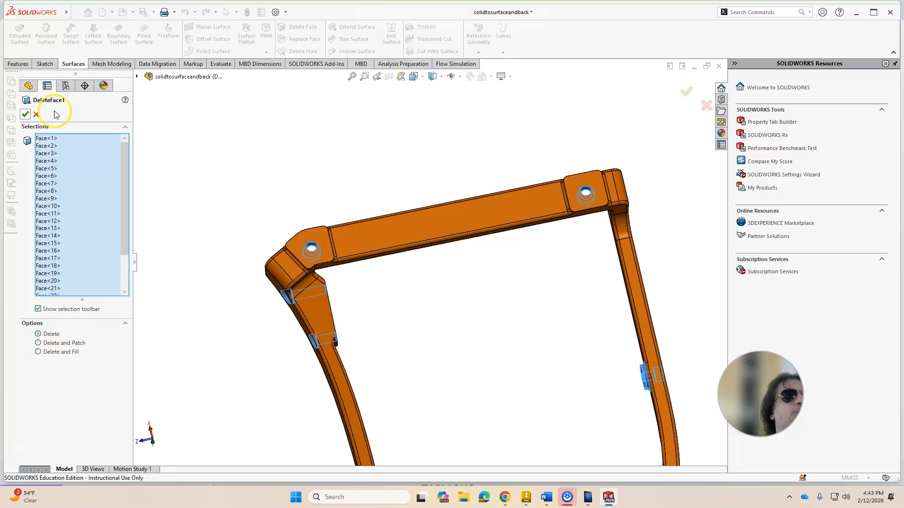
{"action": "left_click", "coordinate": [26, 114]}
{"action": "middle_click_drag", "start_coordinate": [359, 202], "coordinate": [568, 188]}
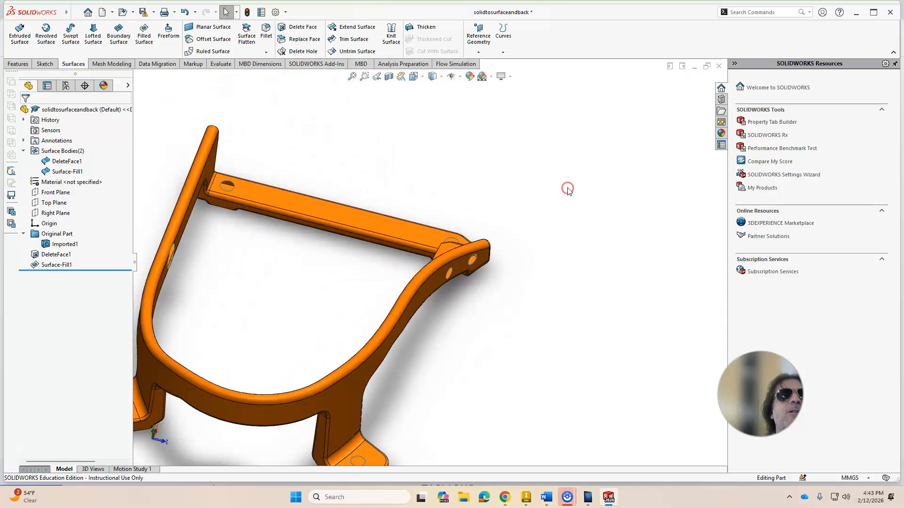
{"action": "scroll", "coordinate": [567, 189], "scroll_direction": "up", "scroll_amount": 1}
{"action": "middle_click_drag", "start_coordinate": [387, 256], "coordinate": [327, 258]}
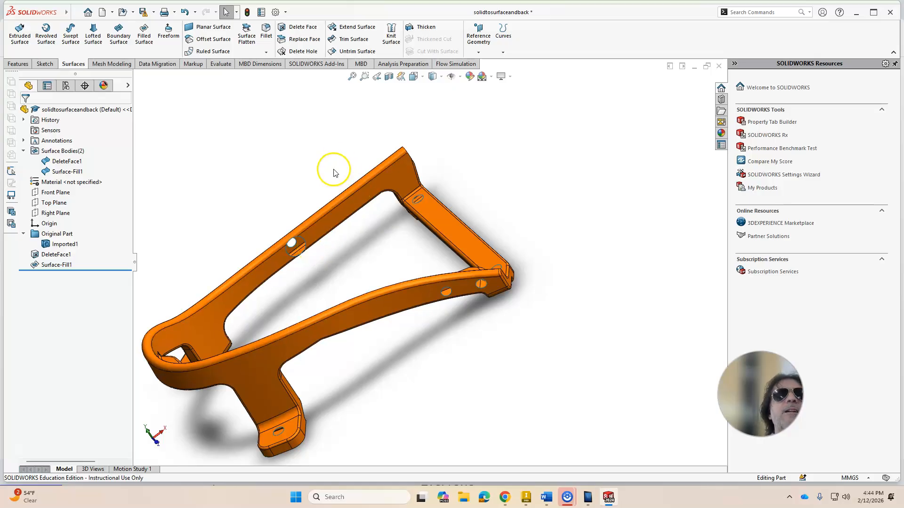
{"action": "scroll", "coordinate": [333, 170], "scroll_direction": "up", "scroll_amount": 1}
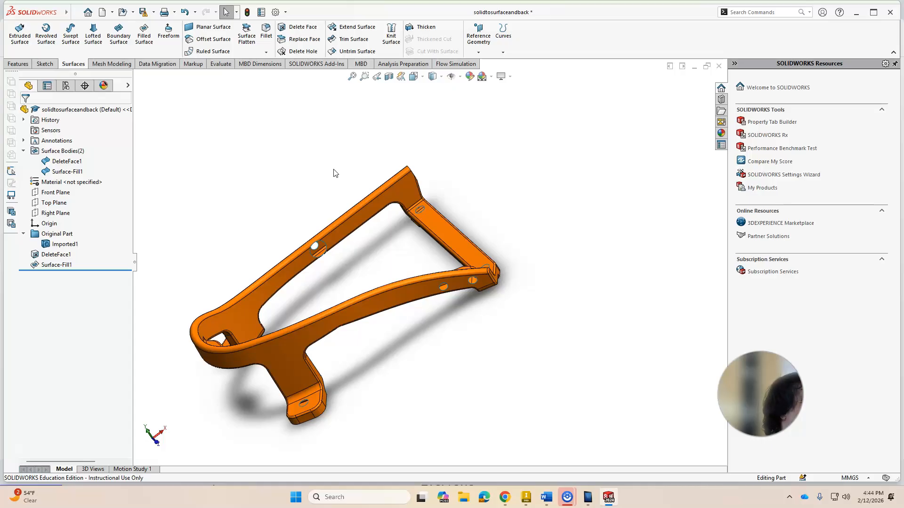
{"action": "left_click", "coordinate": [341, 197]}
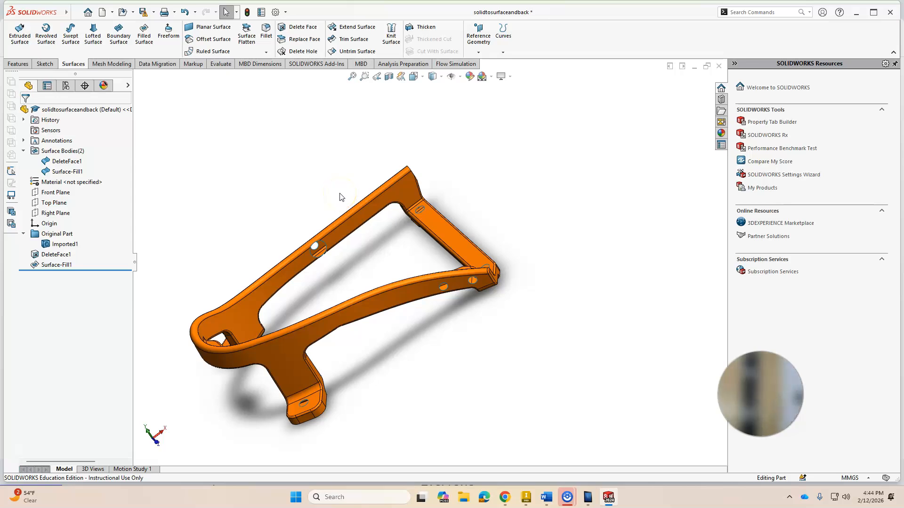